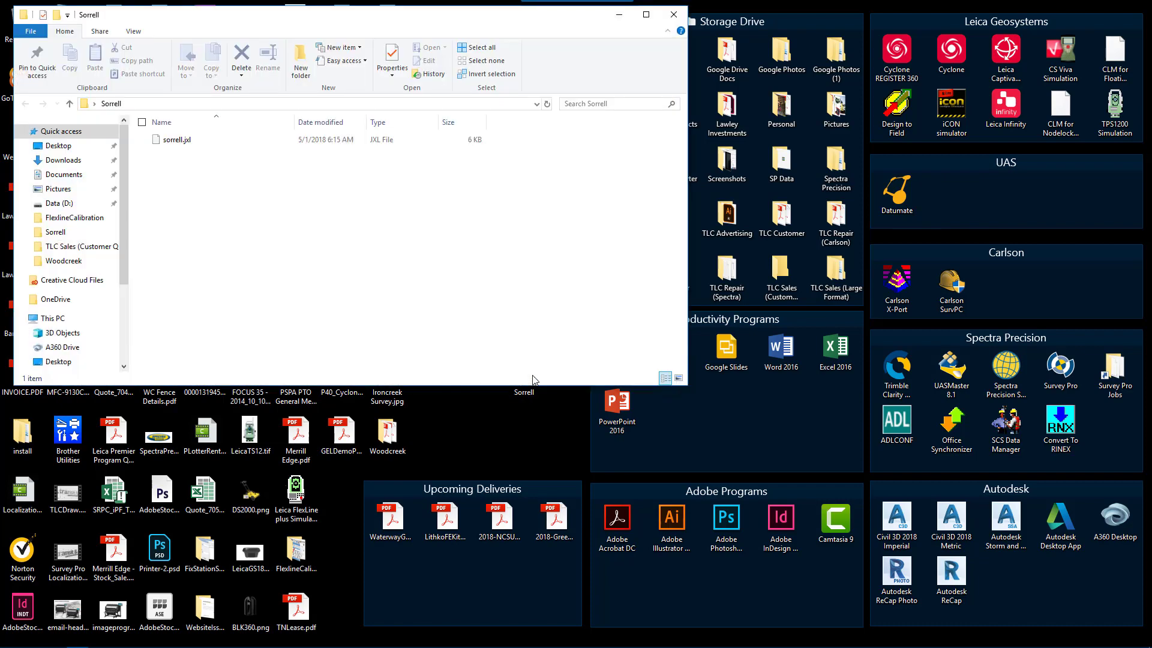
- Maximize the Sorrell folder window so sorrell.jxl is shown full screen
left_click(646, 15)
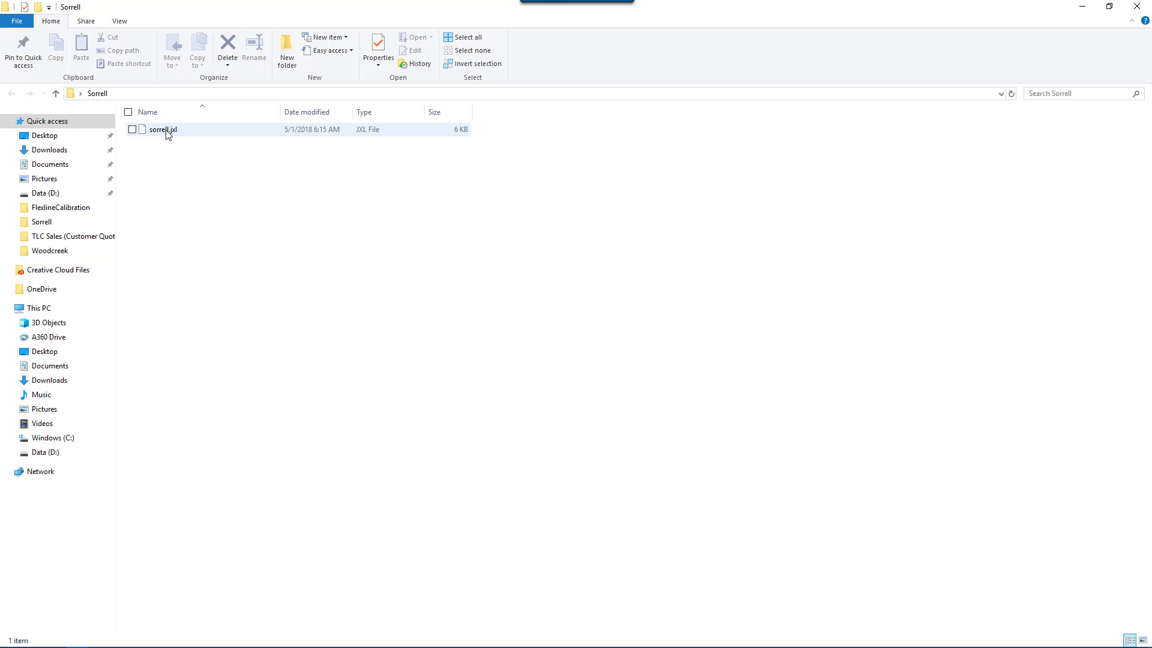
- Close the Sorrell folder, then launch Spectra Precision Survey Office and maximize its window
left_click(1137, 6)
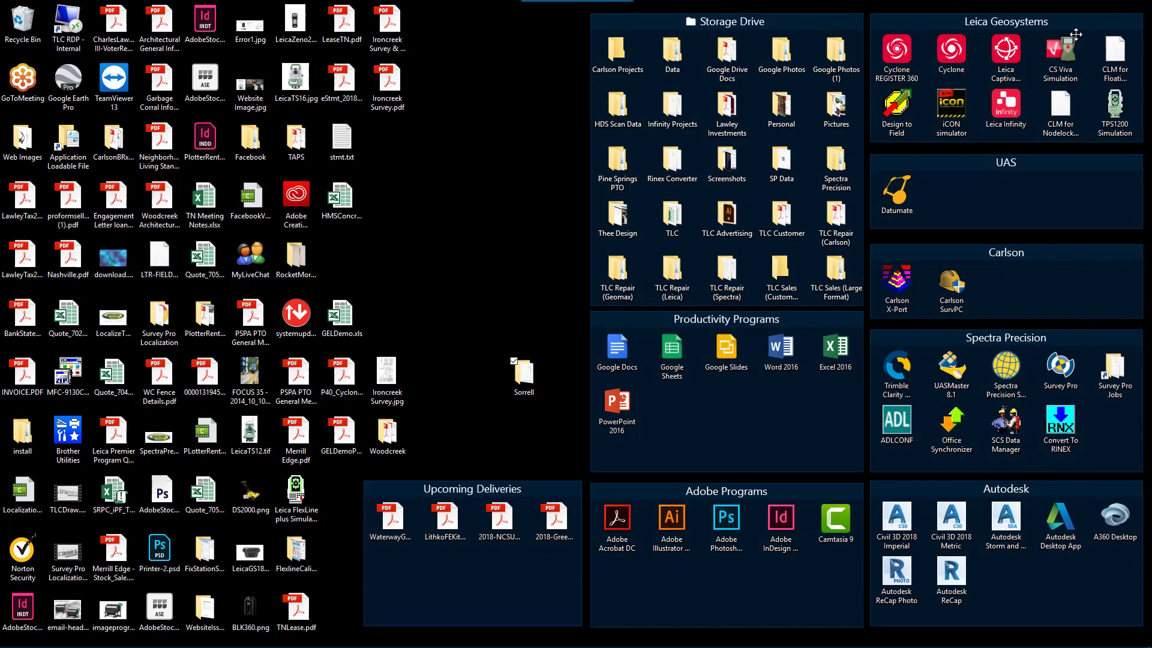
left_click(1010, 372)
double_click(1011, 372)
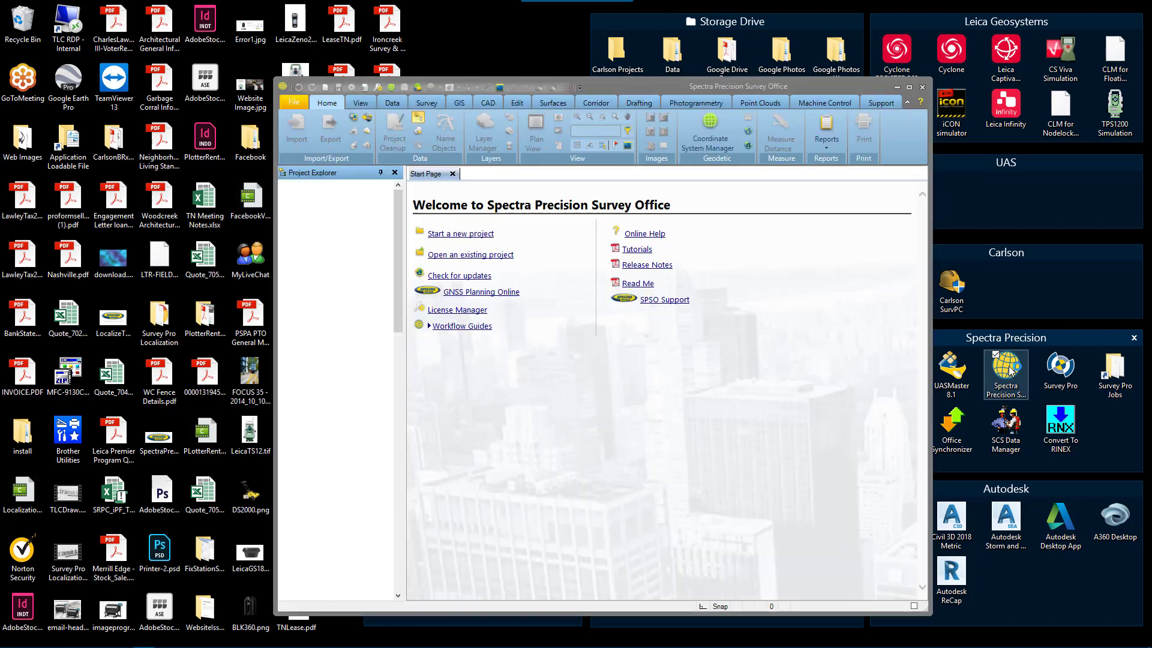
left_click(909, 87)
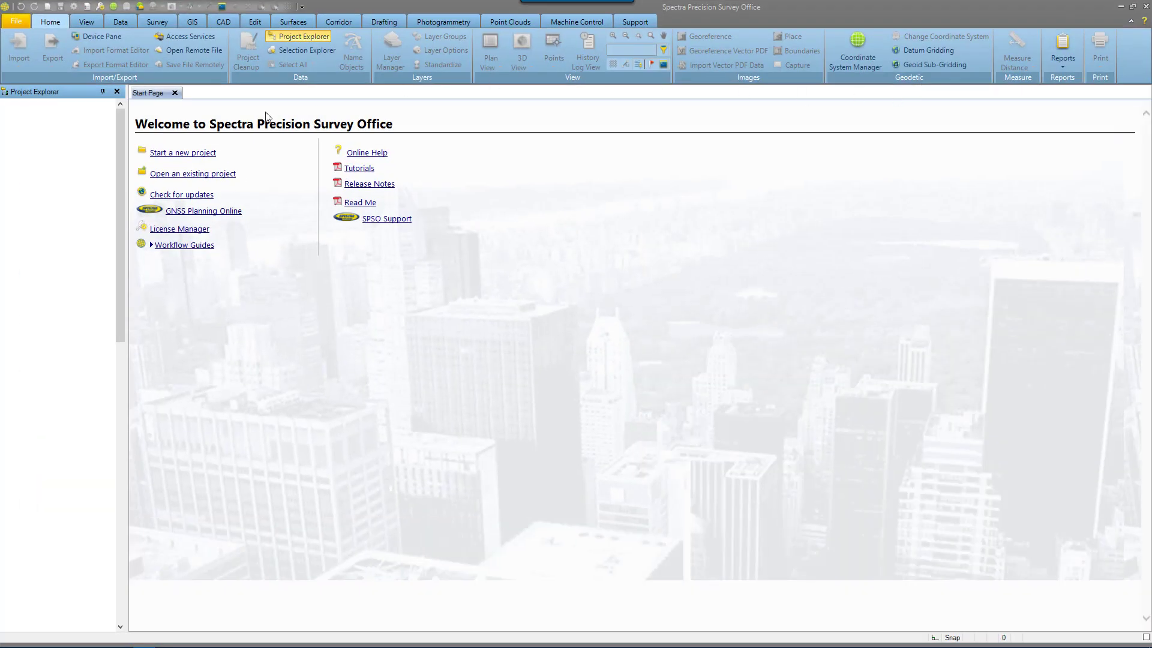
- Create a new project from the US Survey Foot template
left_click(191, 154)
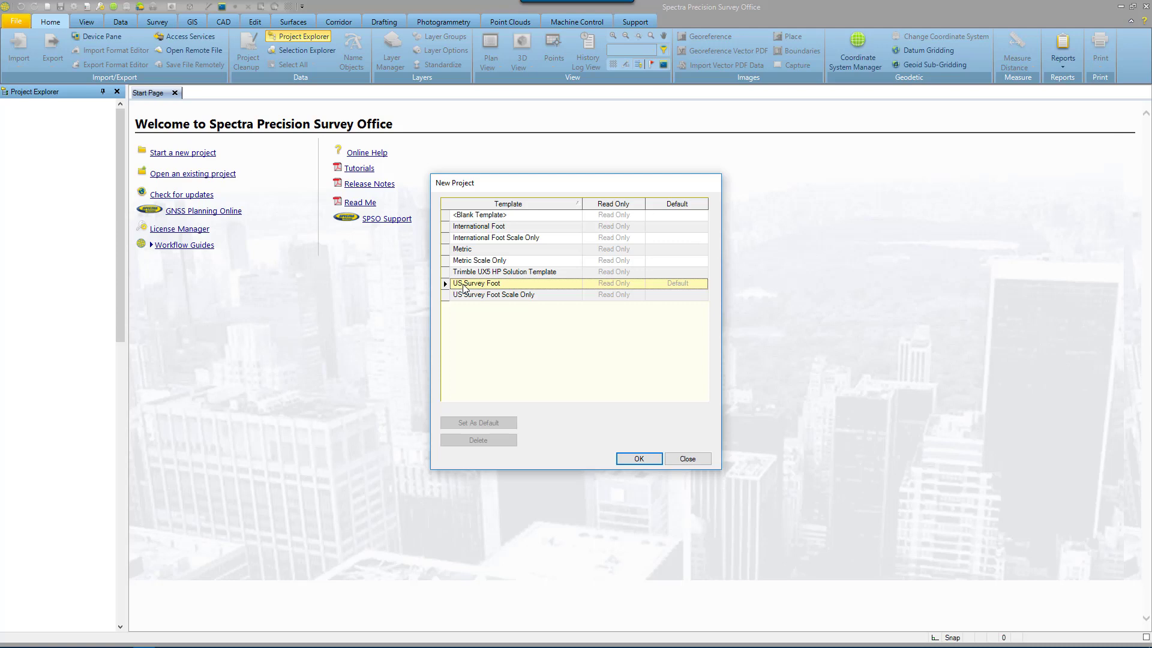
left_click(649, 459)
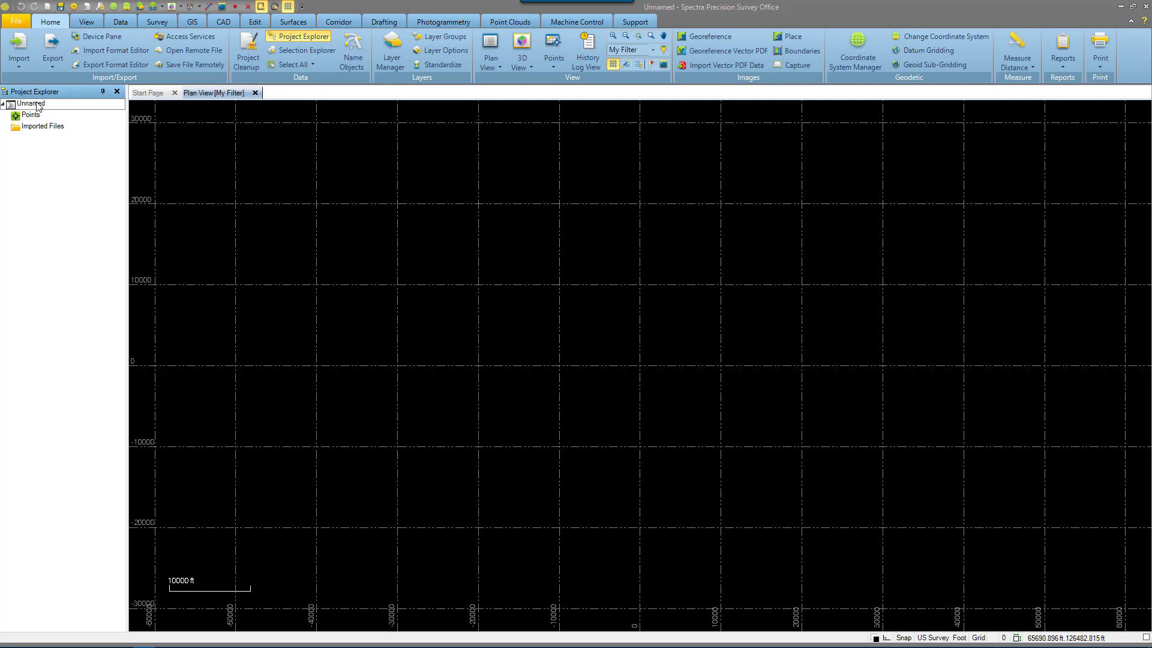
- Import sorrell.jxl from Desktop\Sorrell, adding points 1 and 2 to the project
left_click(19, 45)
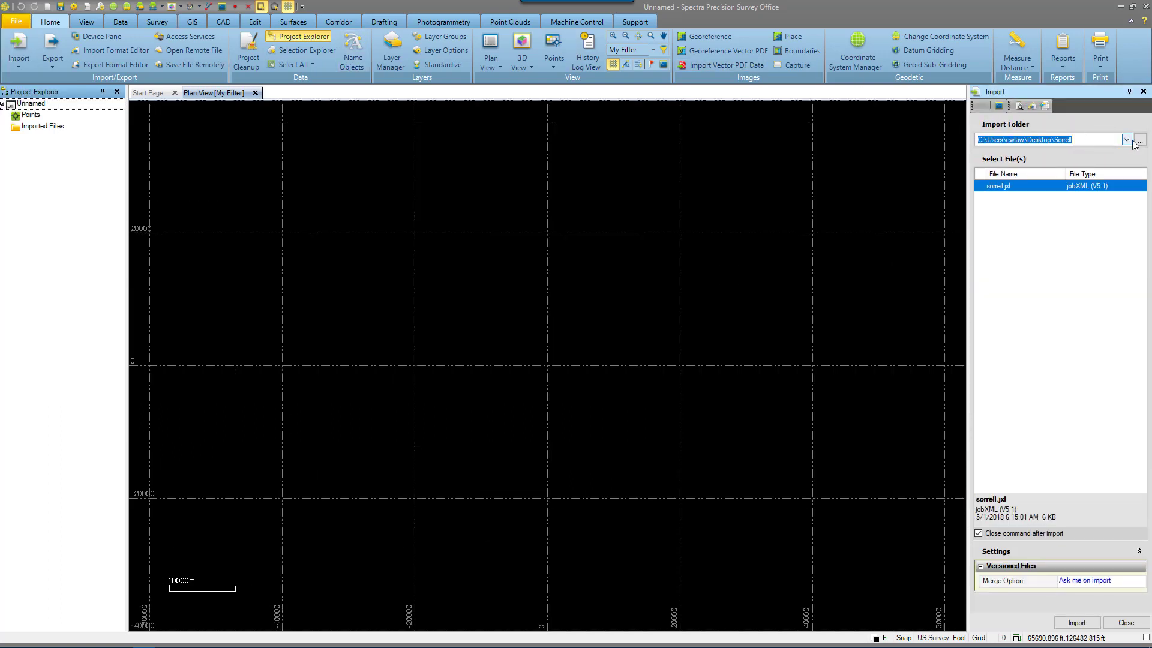
left_click(1140, 141)
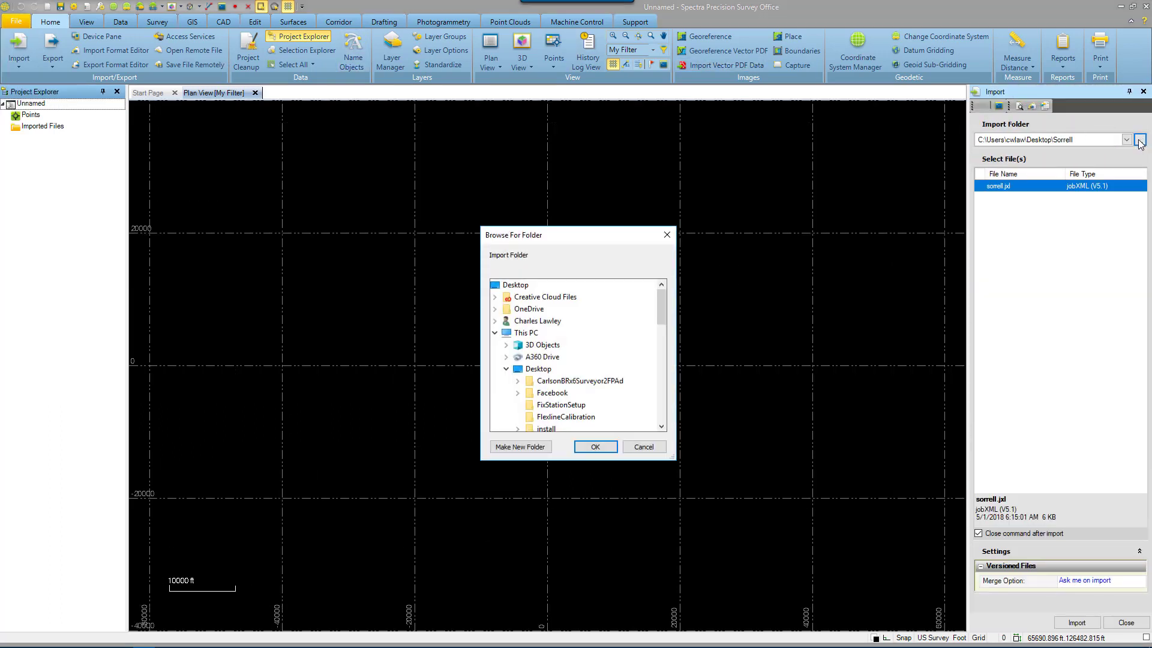
left_click(538, 369)
scroll(624, 370, "down", 3)
scroll(585, 393, "down", 1)
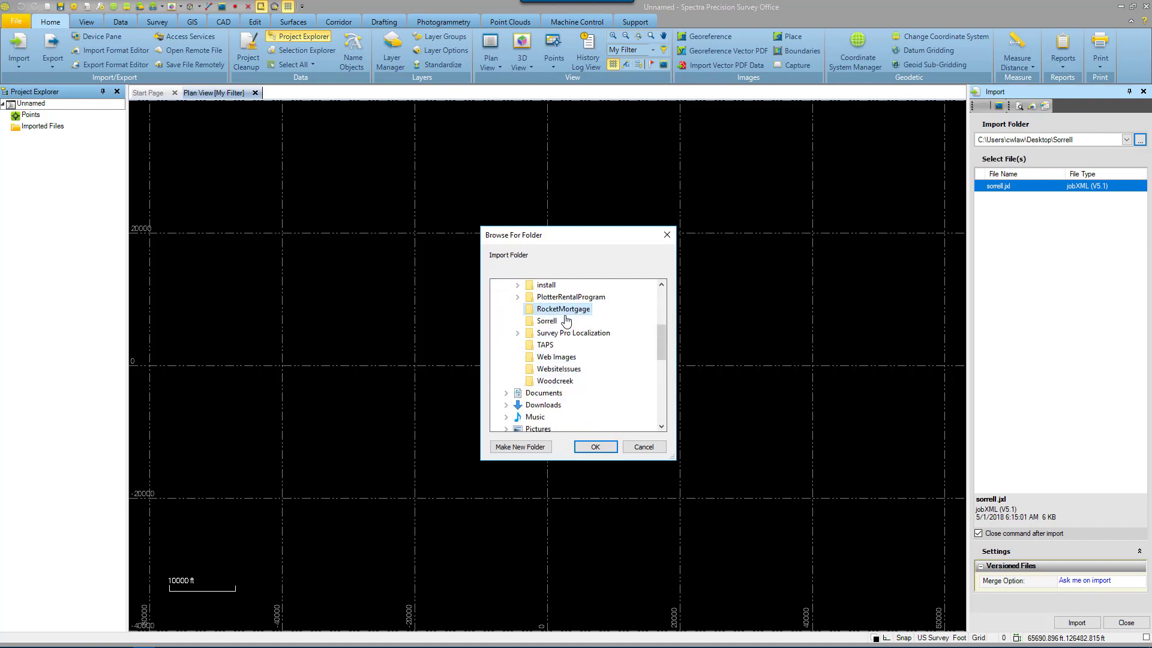
left_click(547, 322)
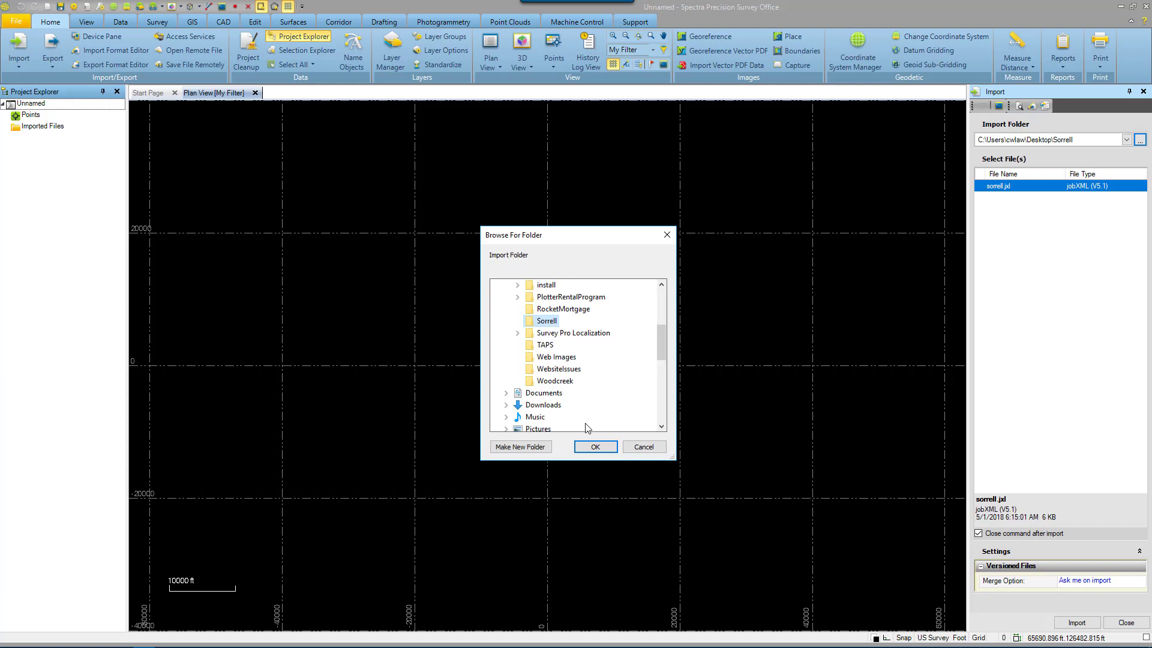
left_click(595, 446)
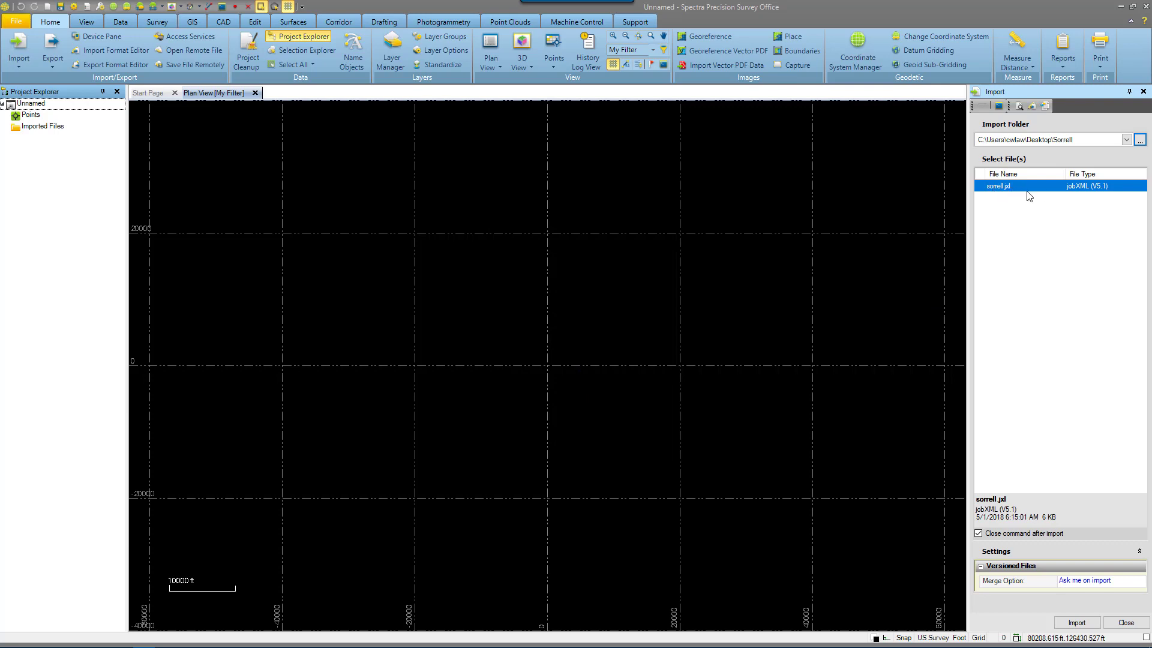
left_click(1076, 622)
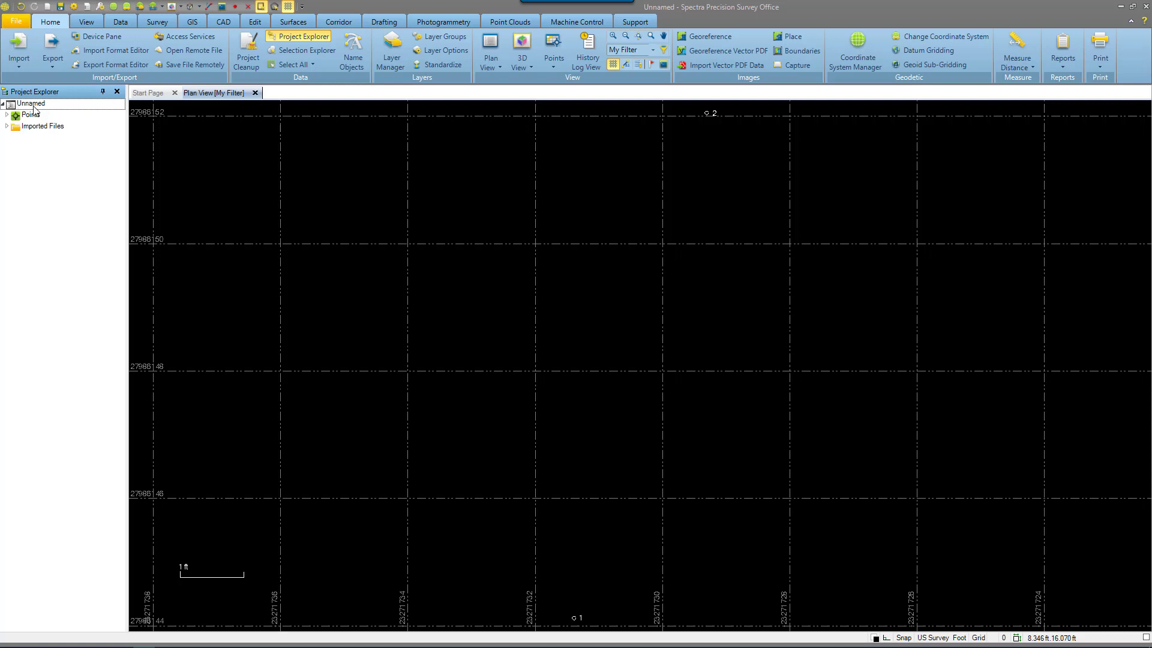
- Review point 1's Grid (sorrell.jxl) coordinate properties, then close the Properties pane
left_click(8, 115)
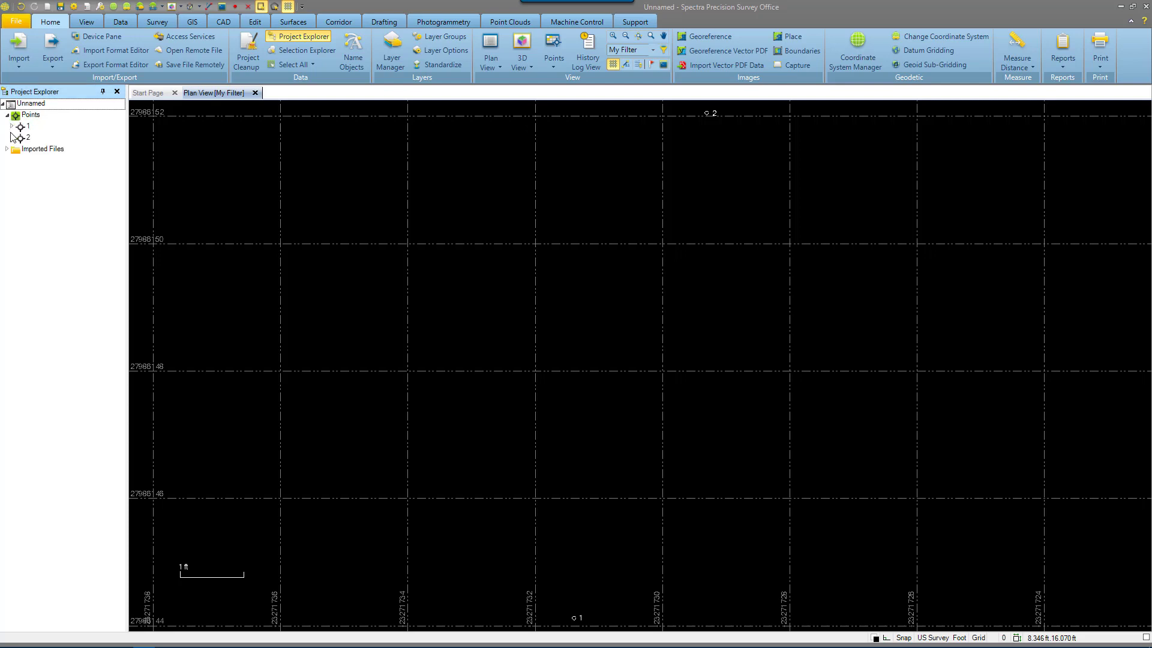
left_click(12, 126)
right_click(47, 138)
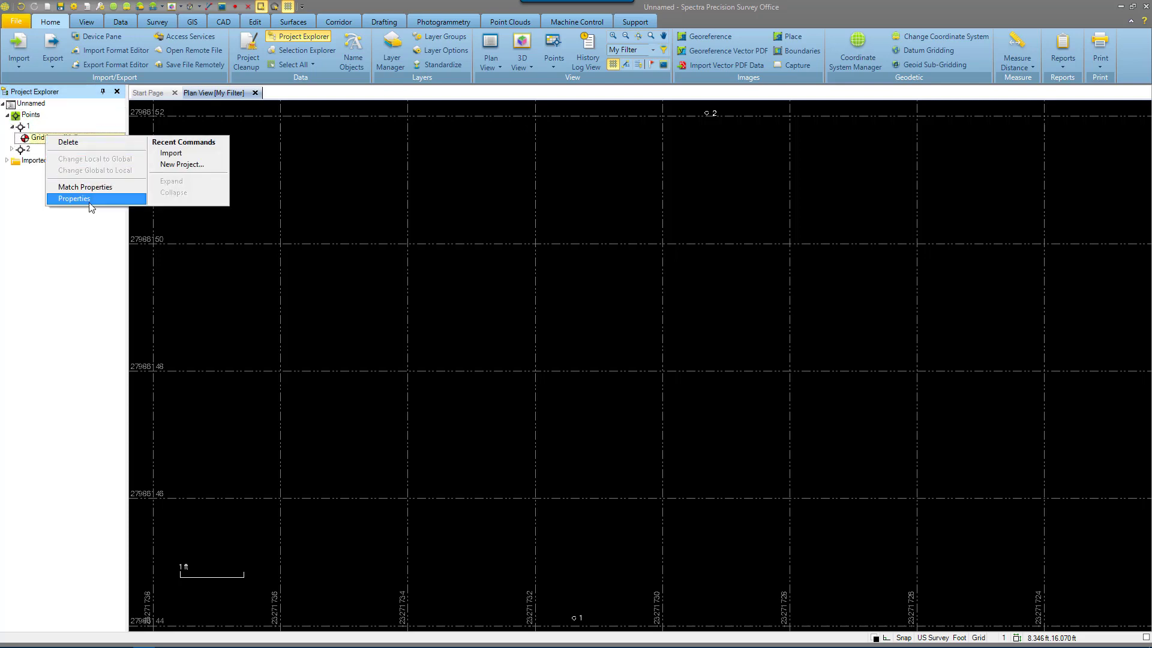
right_click(37, 140)
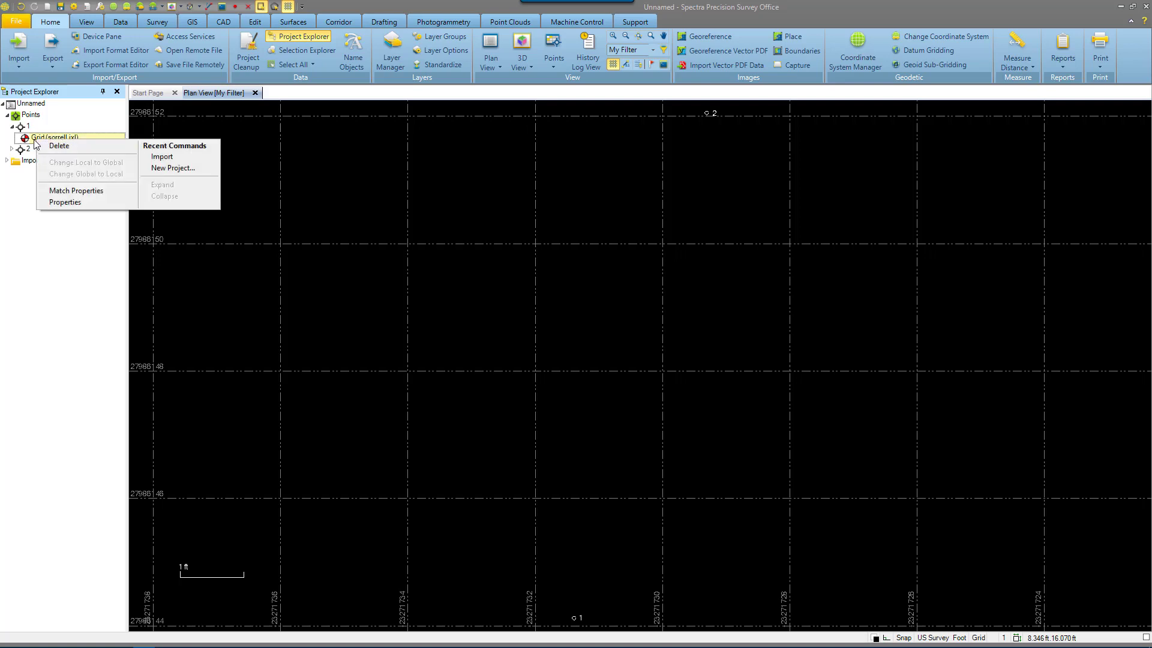
left_click(63, 202)
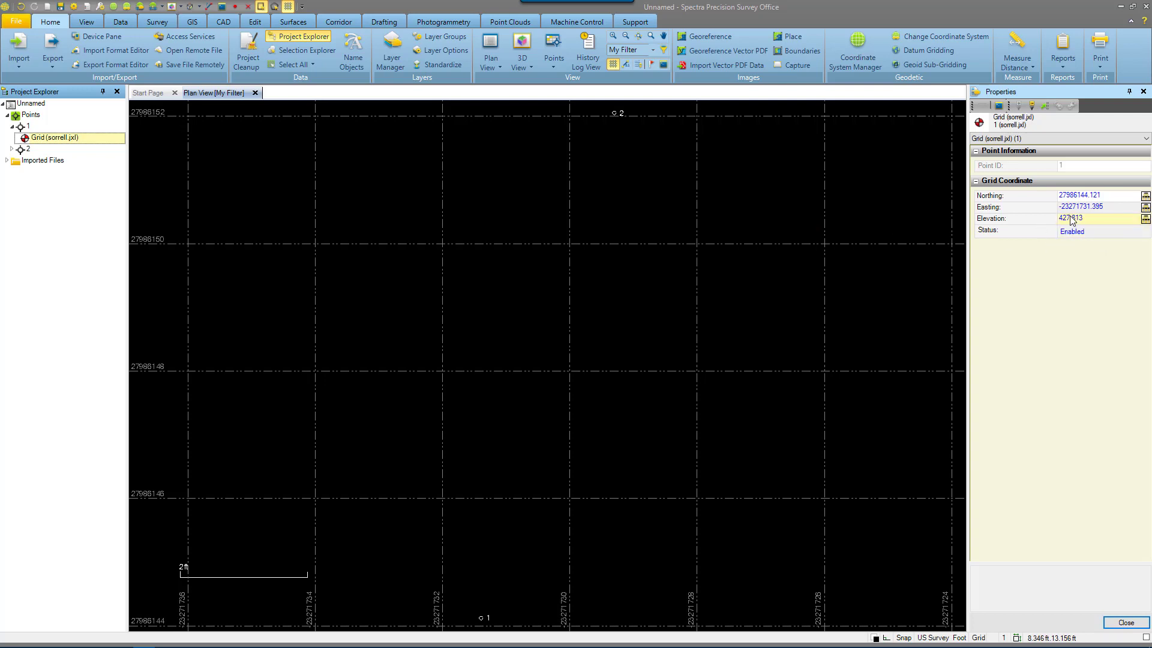
left_click(1143, 91)
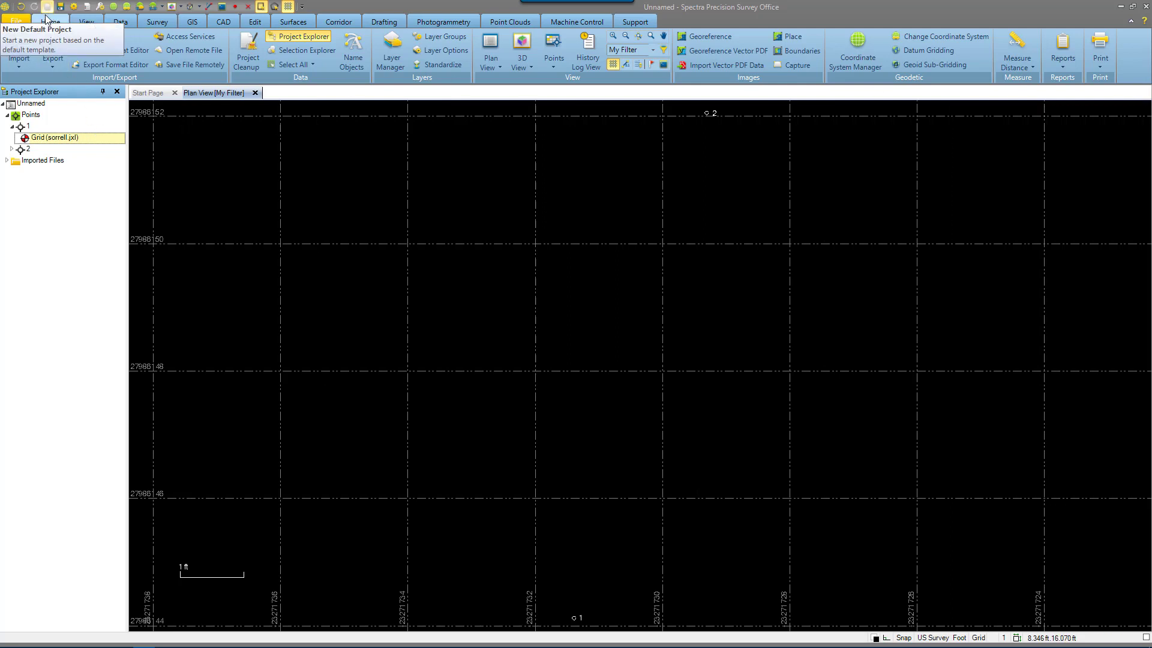
- Set up a Custom P,N,E,elev,Code export with both points selected, then browse for the output file
left_click(52, 48)
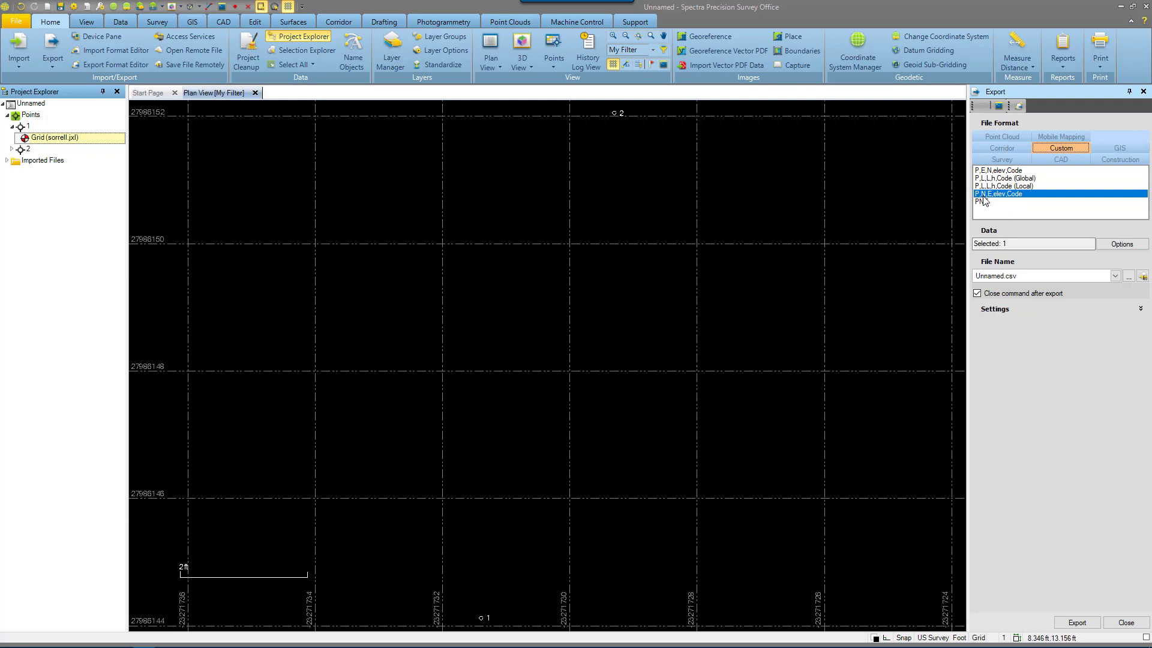
left_click(1117, 247)
left_click(1051, 259)
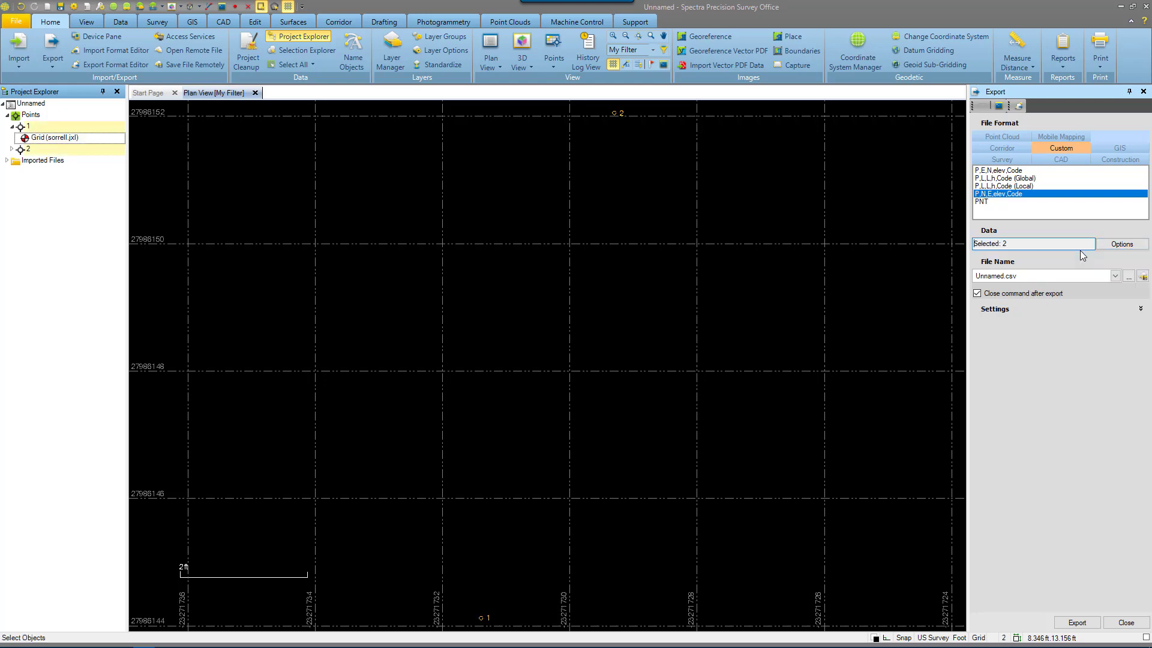
left_click(1128, 276)
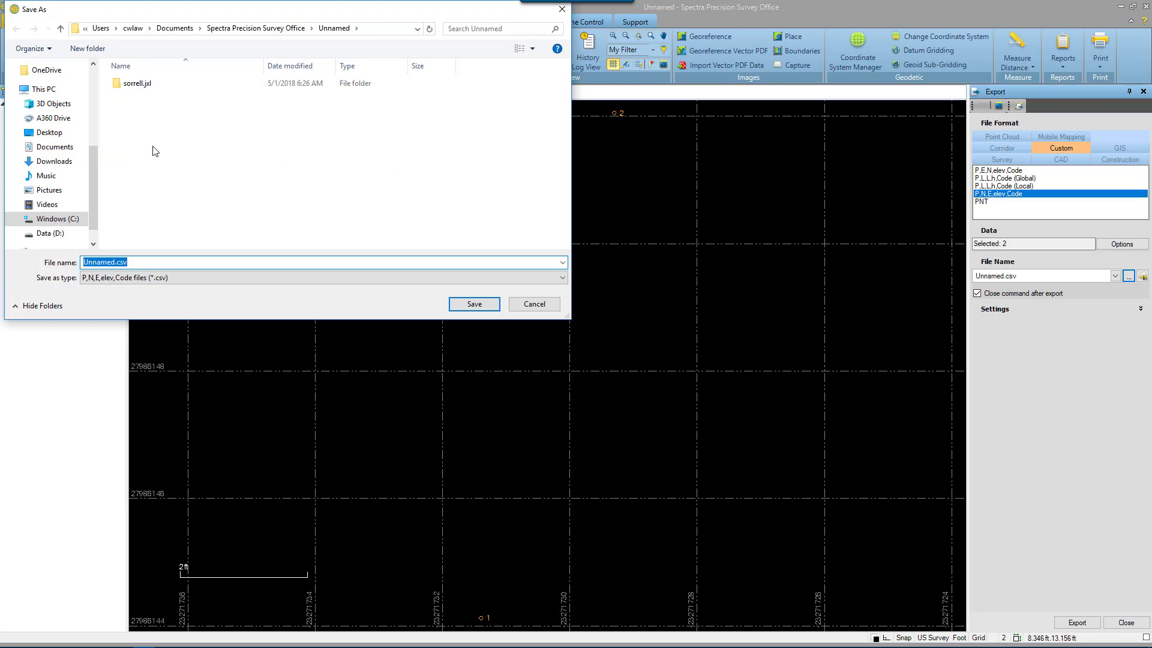
- Name the export file Sorrell.csv in the Desktop's Sorrell folder
left_click(48, 134)
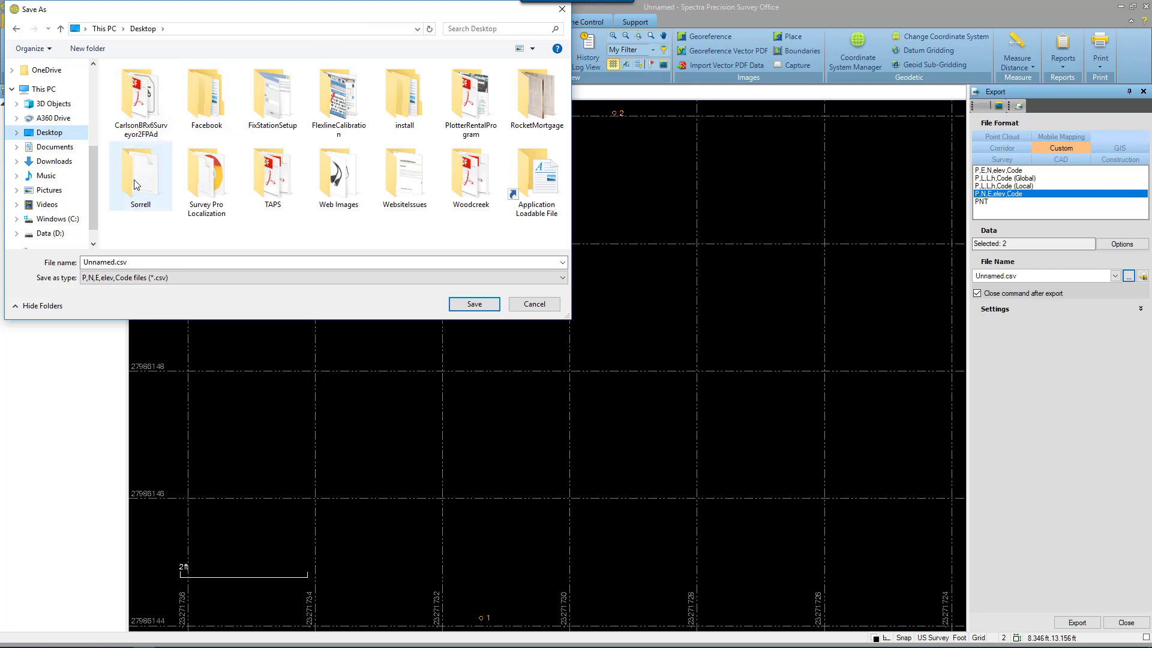
double_click(134, 184)
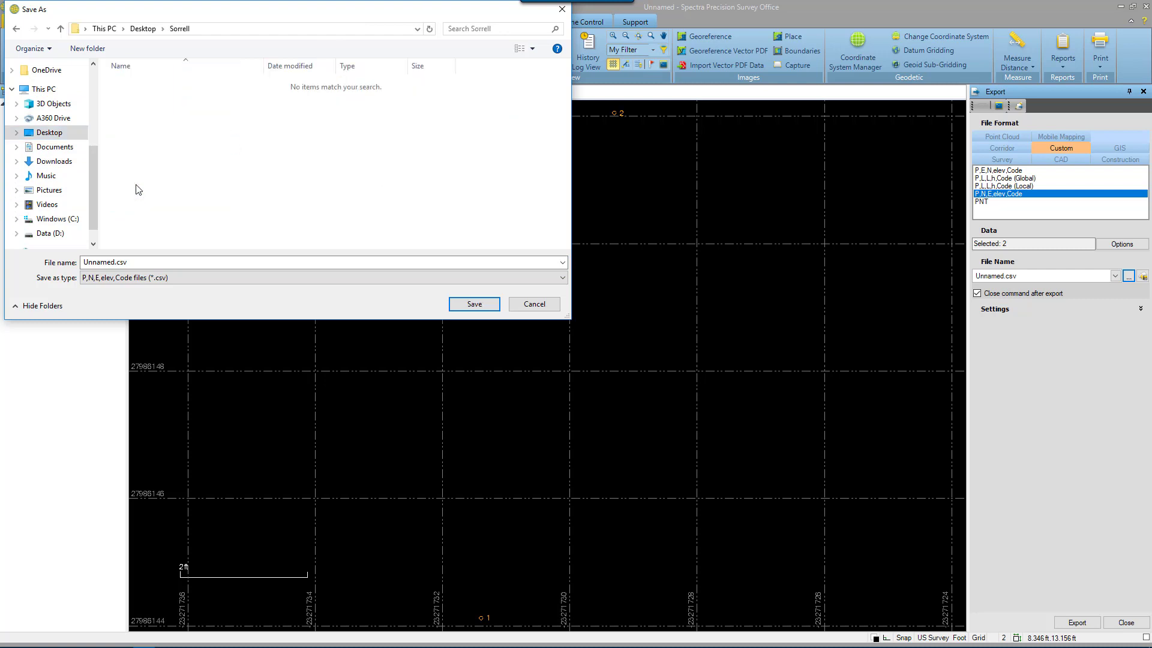
double_click(117, 262)
left_click_drag(117, 263, 133, 257)
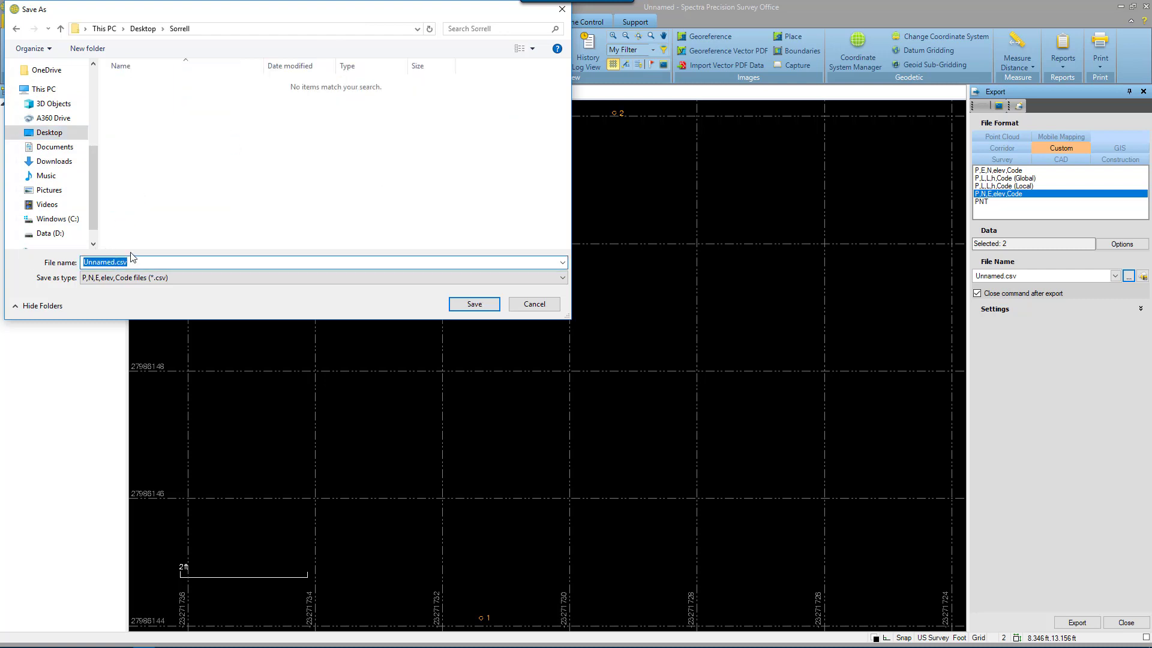
type("Sorrell")
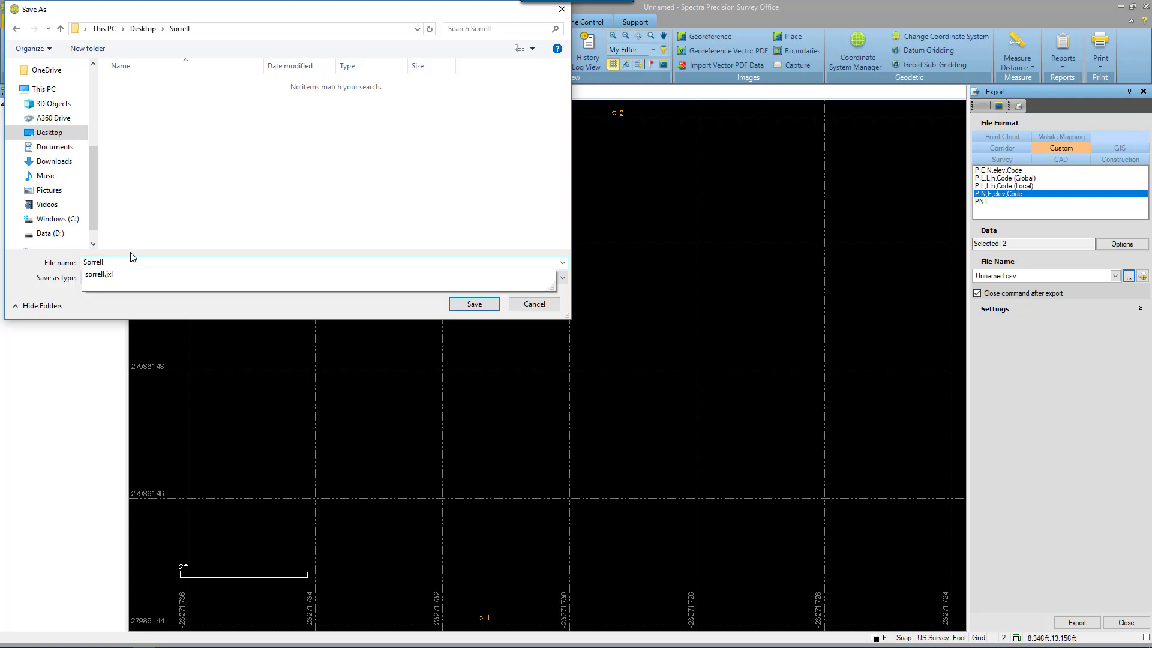
type(".csv")
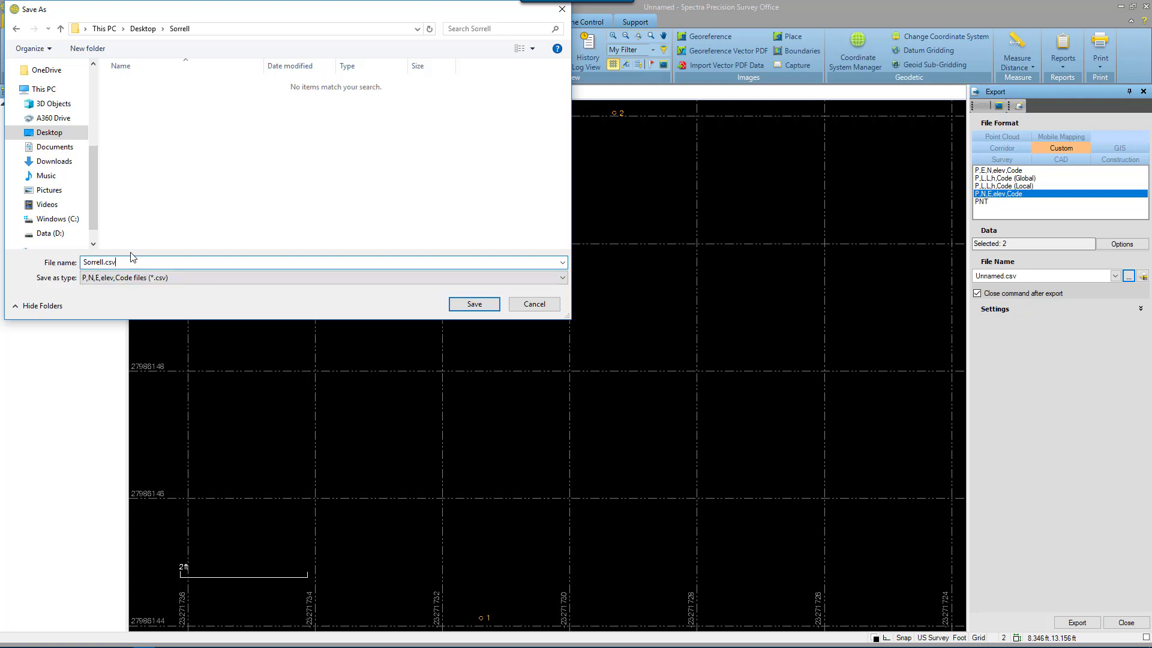
left_click(475, 304)
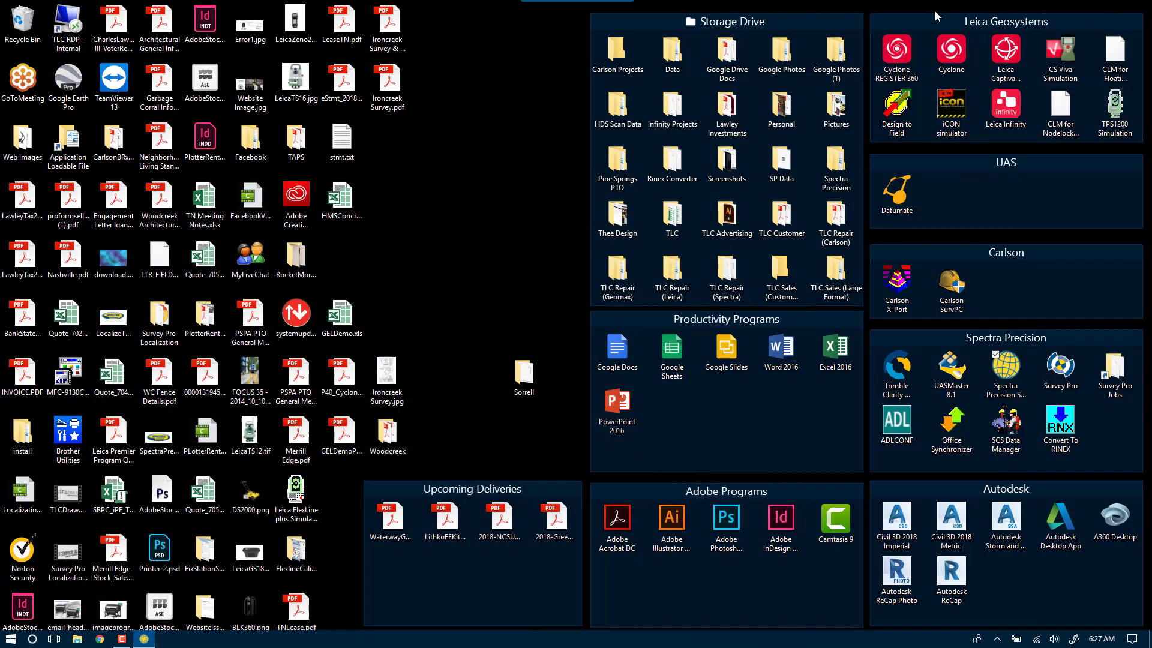
- Check the Desktop Sorrell folder, then return to Survey Office and run the export to Sorrell.csv
left_click(1119, 6)
double_click(512, 373)
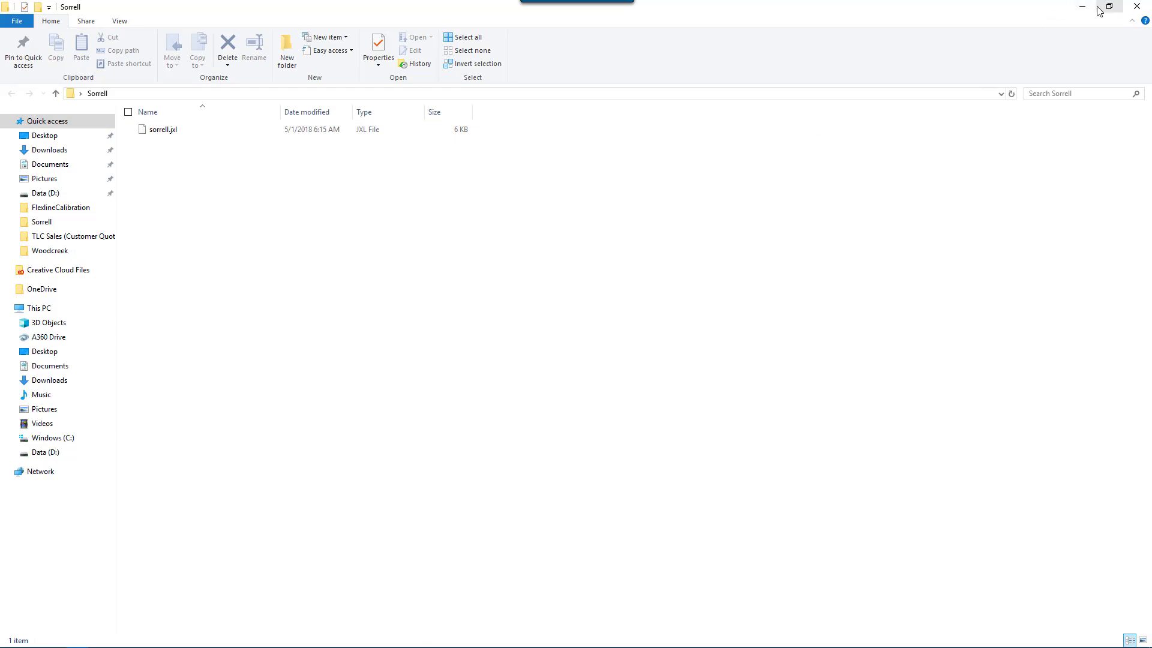
left_click(1137, 6)
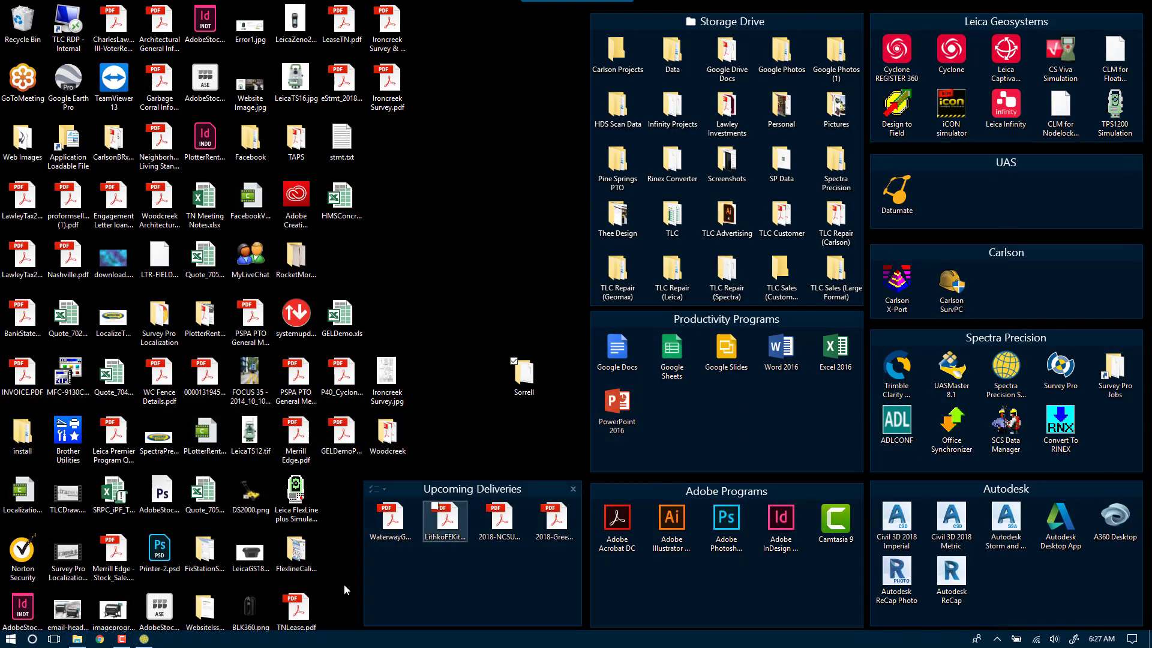
left_click(144, 639)
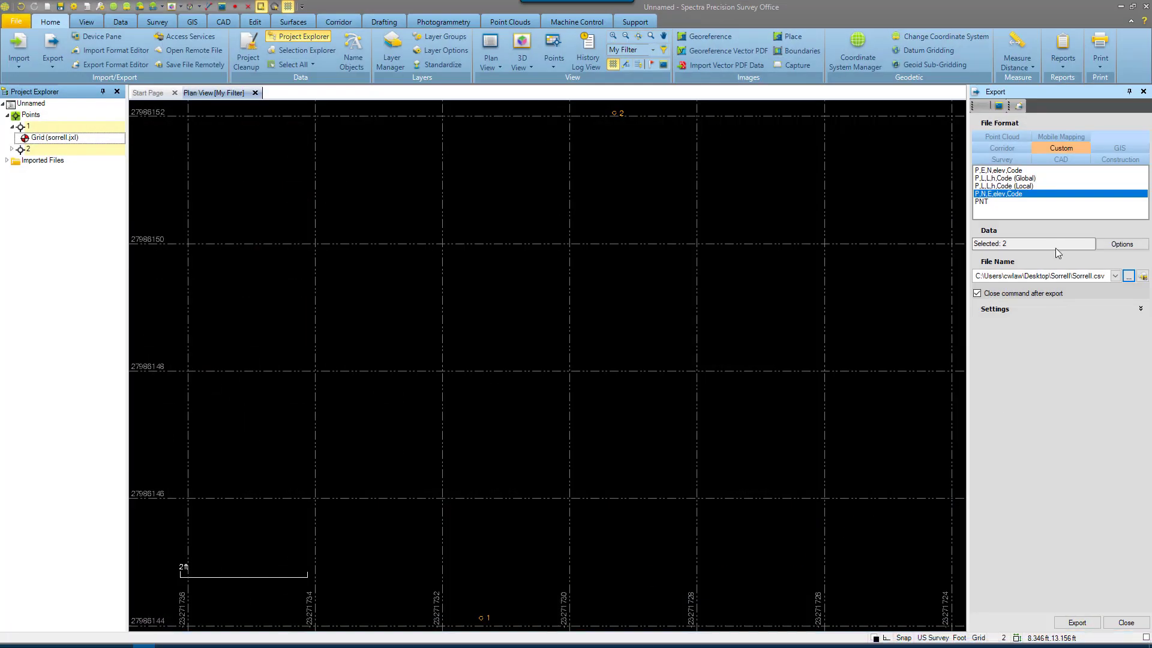
left_click(1077, 622)
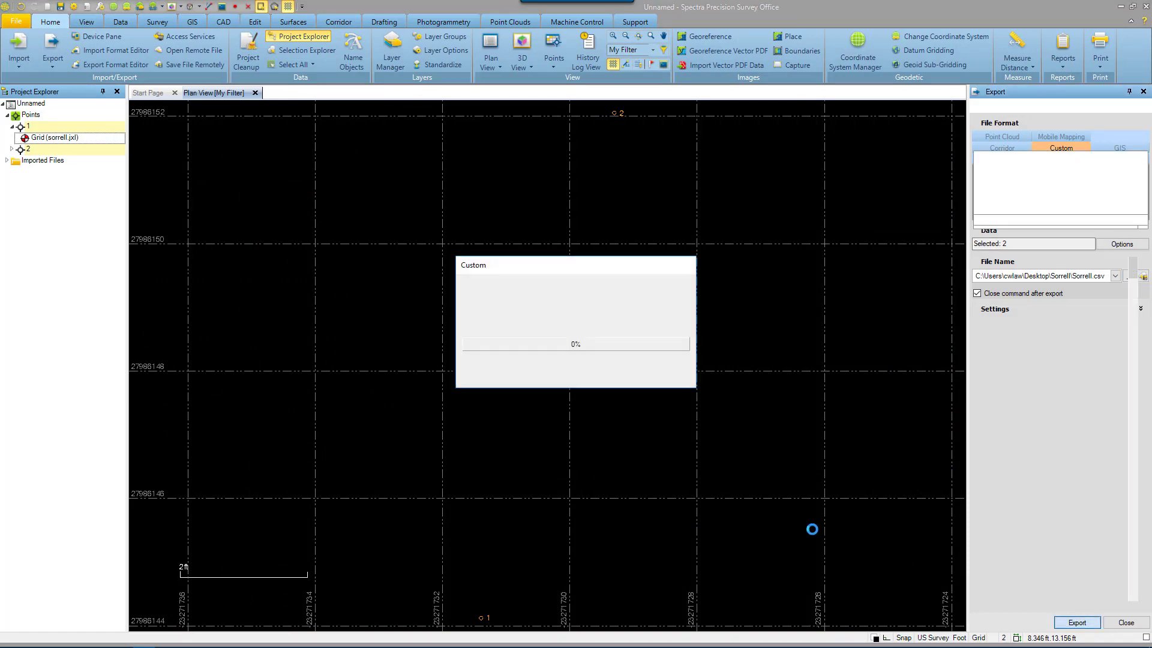